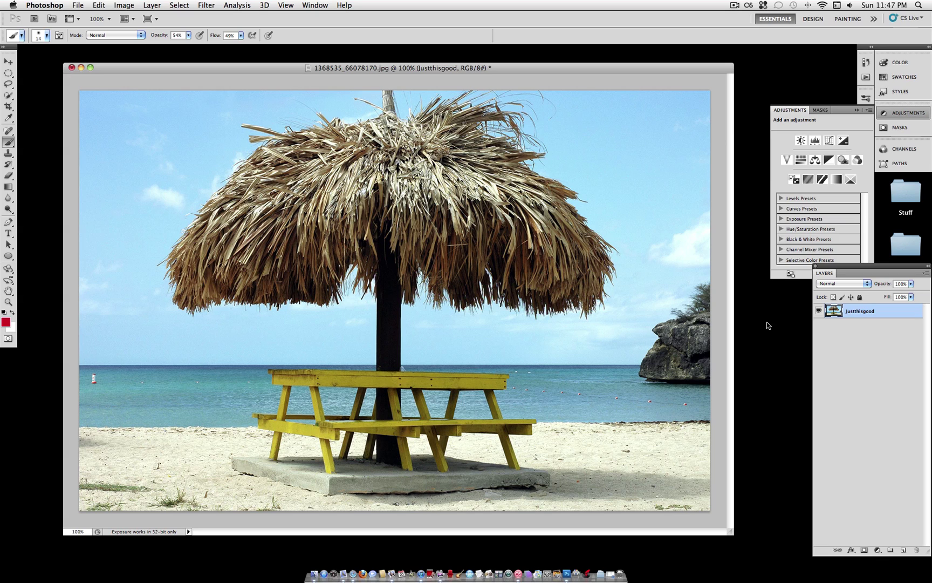
Duplicate the Justthisgood photo layer and rename the copy 'Use #1: Sharpen'
right_click(858, 312)
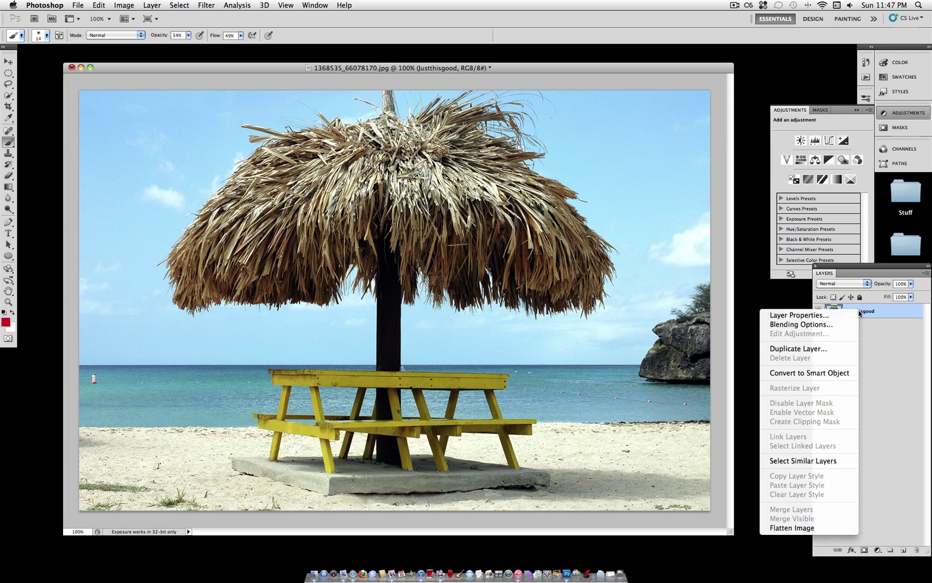
left_click(804, 348)
left_click(554, 247)
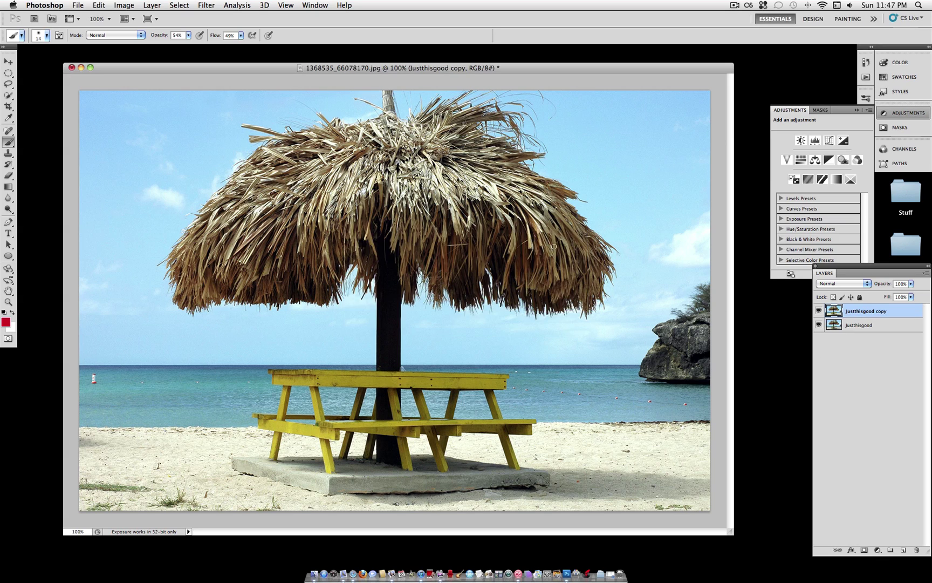
double_click(868, 311)
type("Fu")
type("arpen")
key("Return")
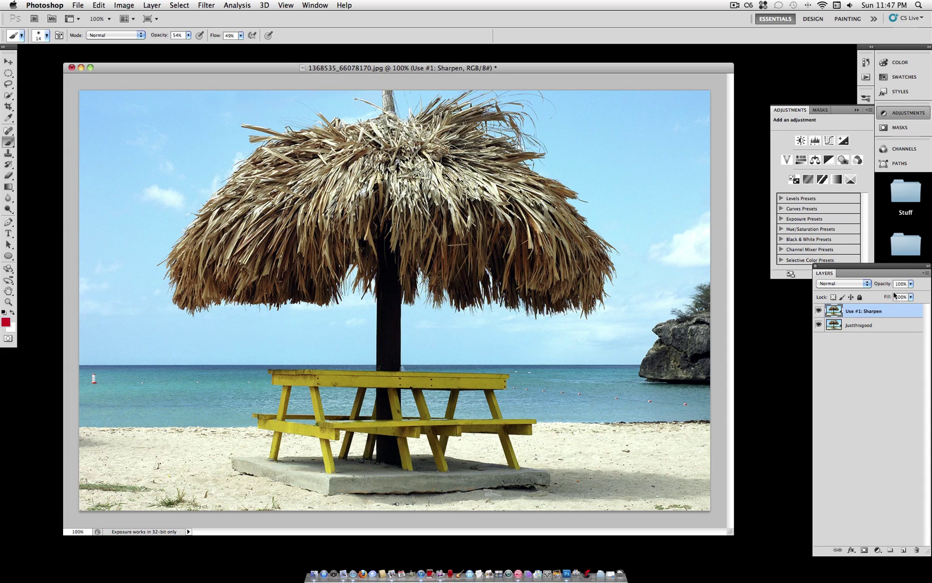
Open the High Pass filter, try a 0.1-pixel radius and preview against the original
left_click(203, 6)
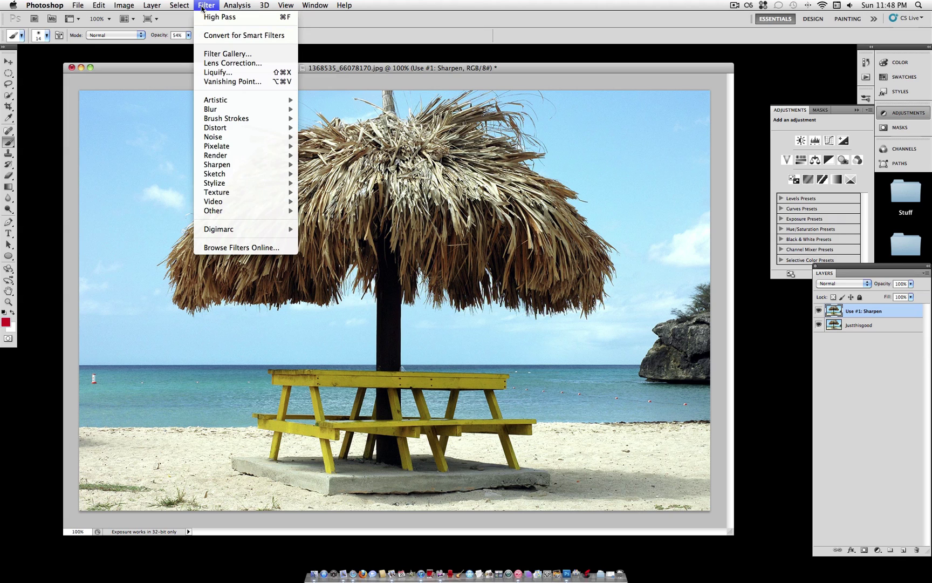
mouse_move(284, 215)
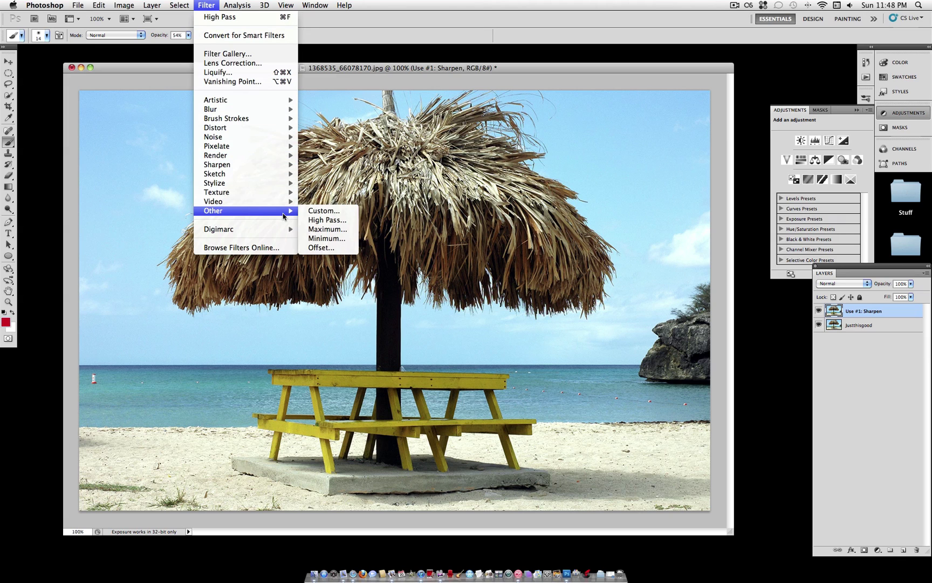
left_click(327, 220)
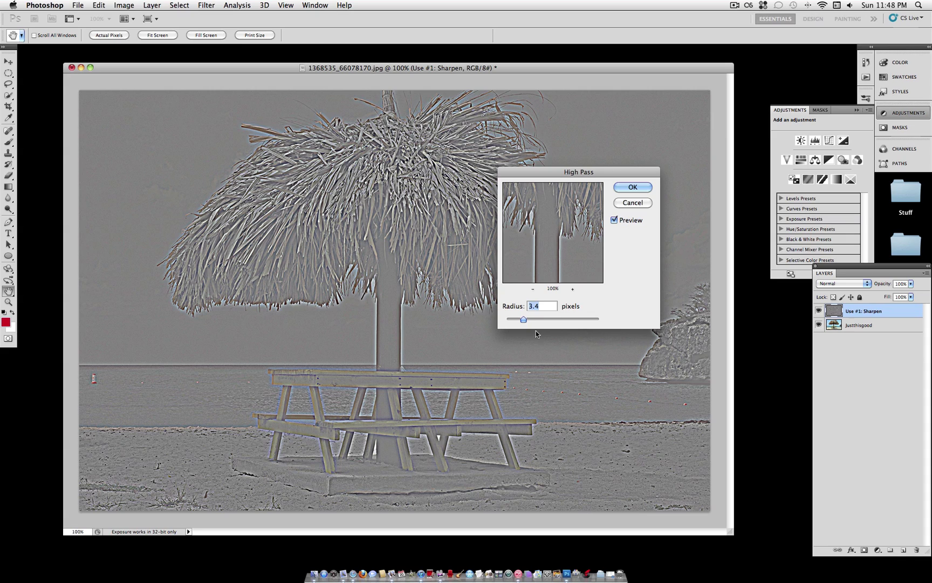
left_click_drag(522, 322, 508, 322)
left_click_drag(567, 174, 630, 168)
left_click(610, 201)
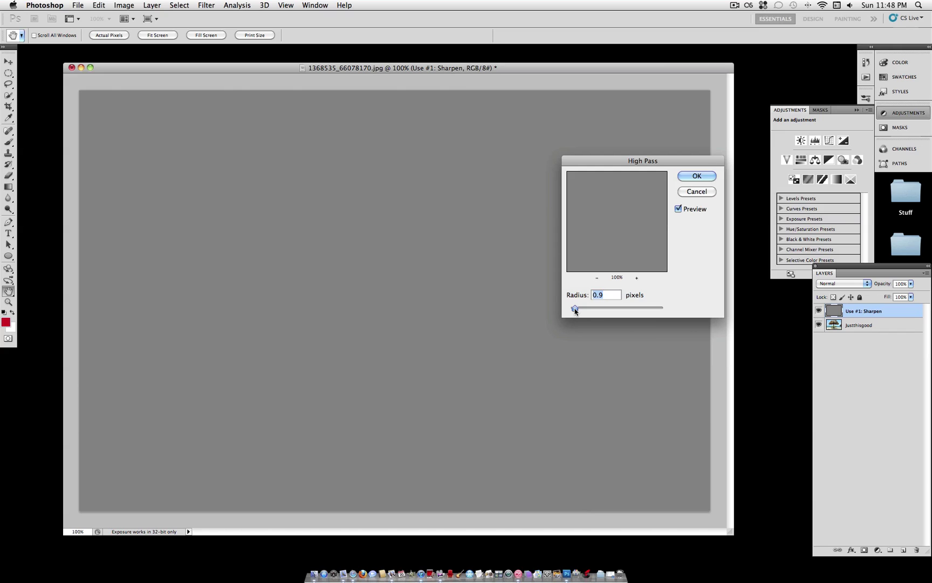
Try High Pass radii from 1.0 to 6.2 pixels, then apply it at 1.5 pixels
left_click_drag(571, 309, 574, 310)
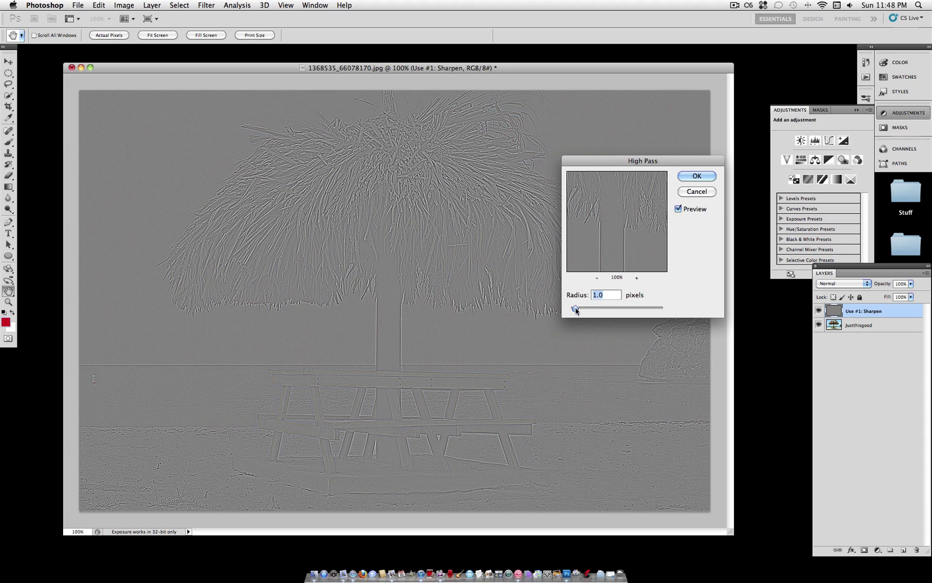
left_click_drag(575, 309, 581, 311)
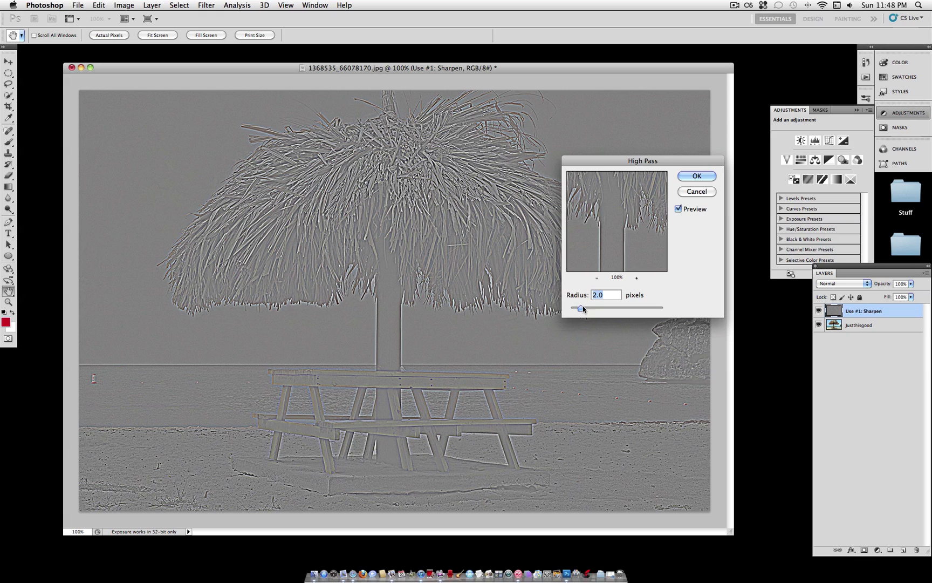
left_click_drag(583, 310, 626, 311)
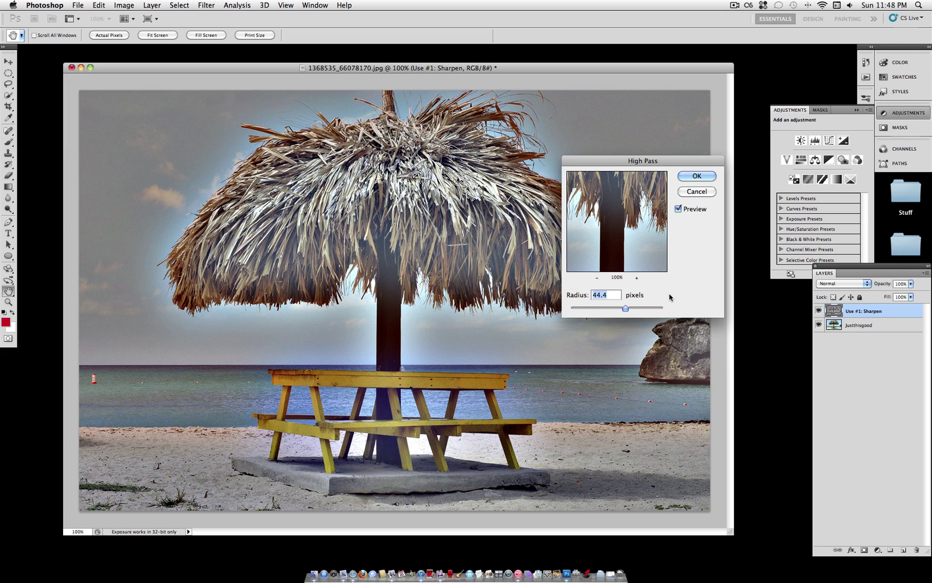
mouse_move(575, 311)
left_mouse_down()
mouse_move(562, 310)
mouse_move(577, 311)
left_mouse_up()
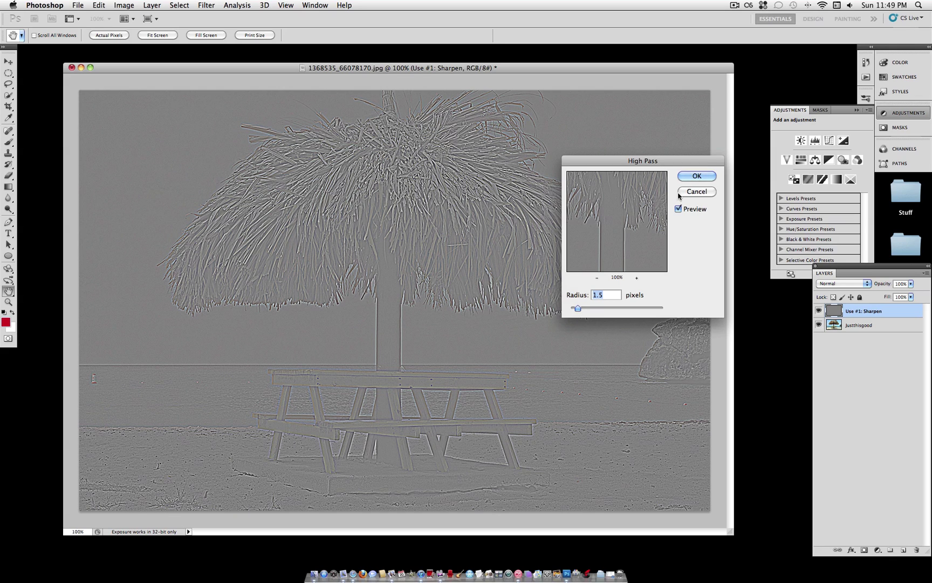
left_click(696, 175)
Set the Use #1: Sharpen layer's blend mode to Overlay
key("b")
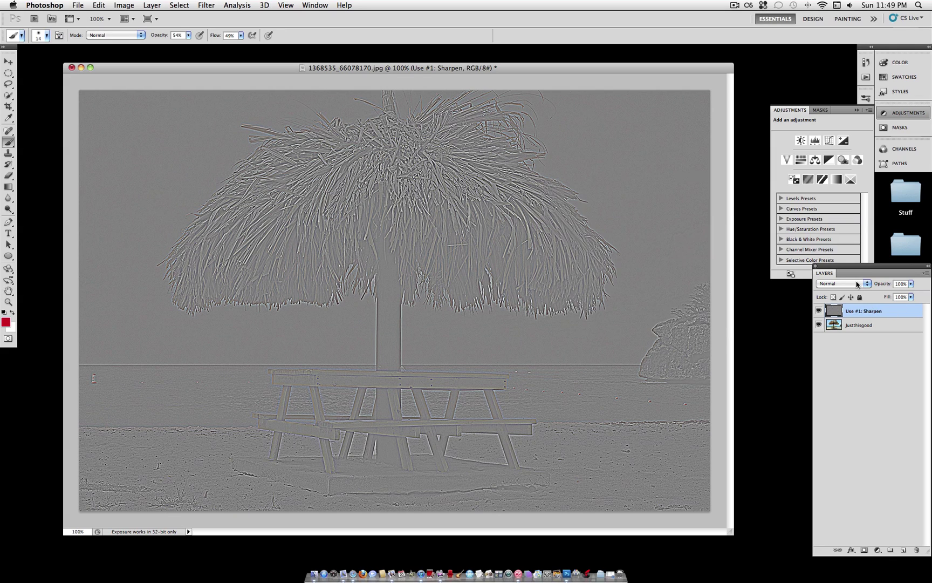
left_click(856, 284)
left_click(837, 377)
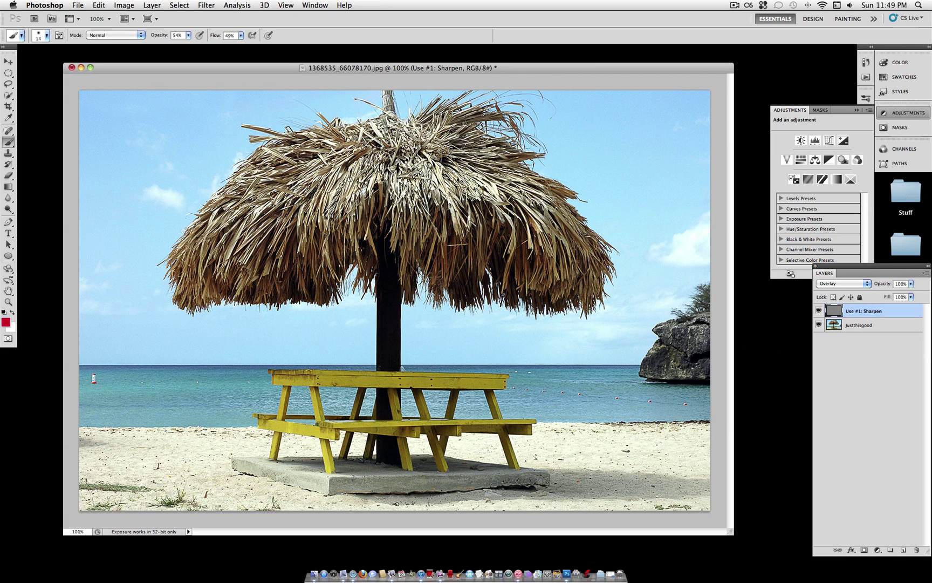
Toggle the Sharpen layer's visibility several times to compare, leaving it hidden
left_click(818, 311)
left_click(818, 311)
left_click(818, 311)
left_click(819, 311)
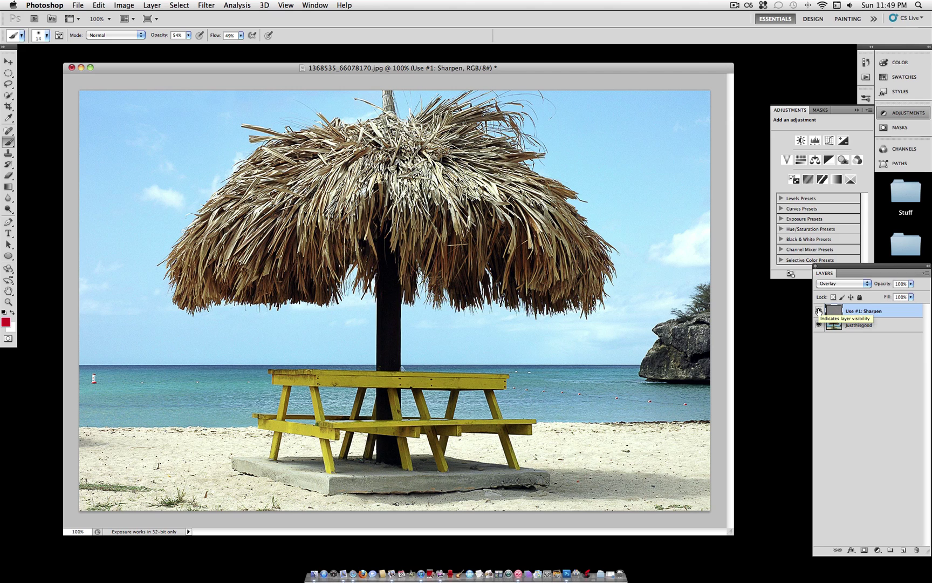
left_click(818, 312)
left_click(819, 311)
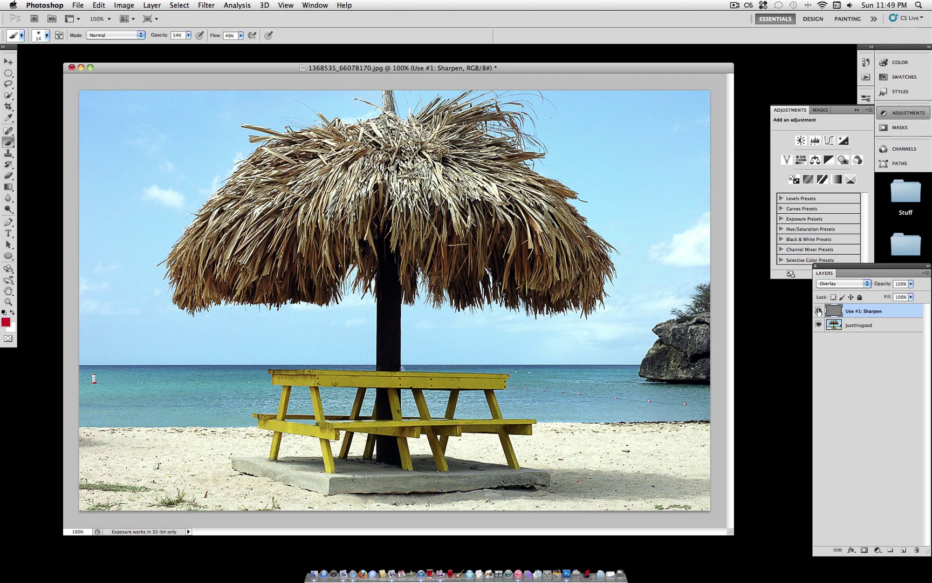
left_click(818, 311)
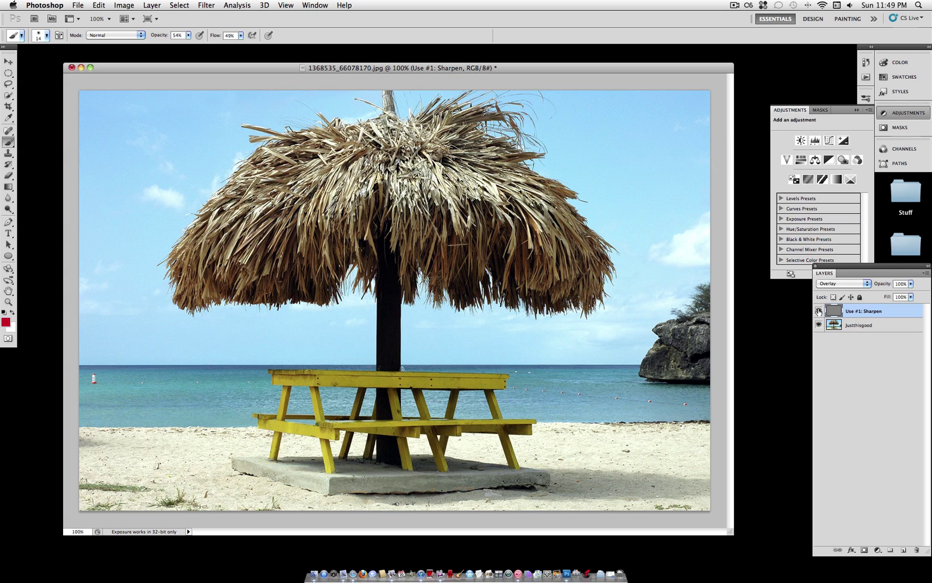
left_click(818, 311)
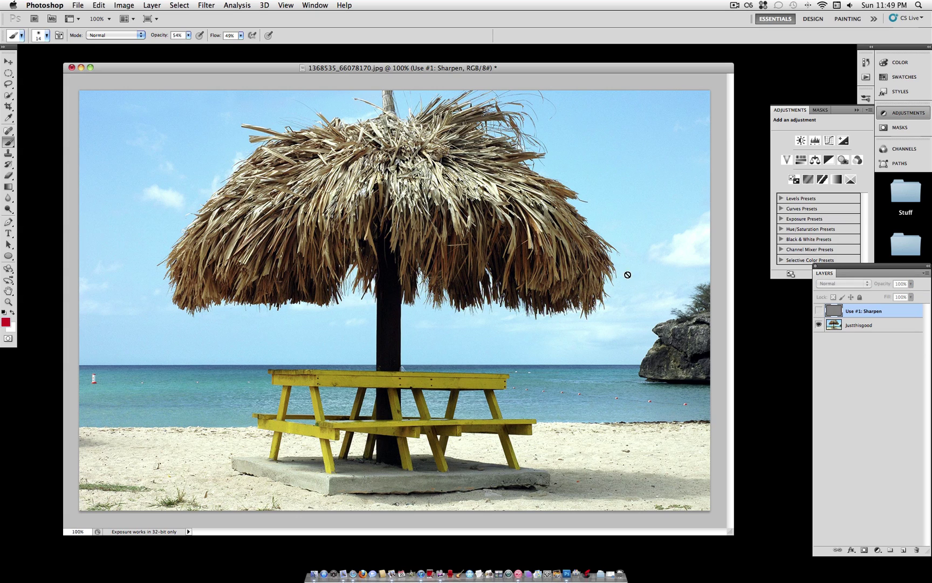
Duplicate the photo layer again and name the copy 'Use 2: Increase Contrast'
right_click(857, 327)
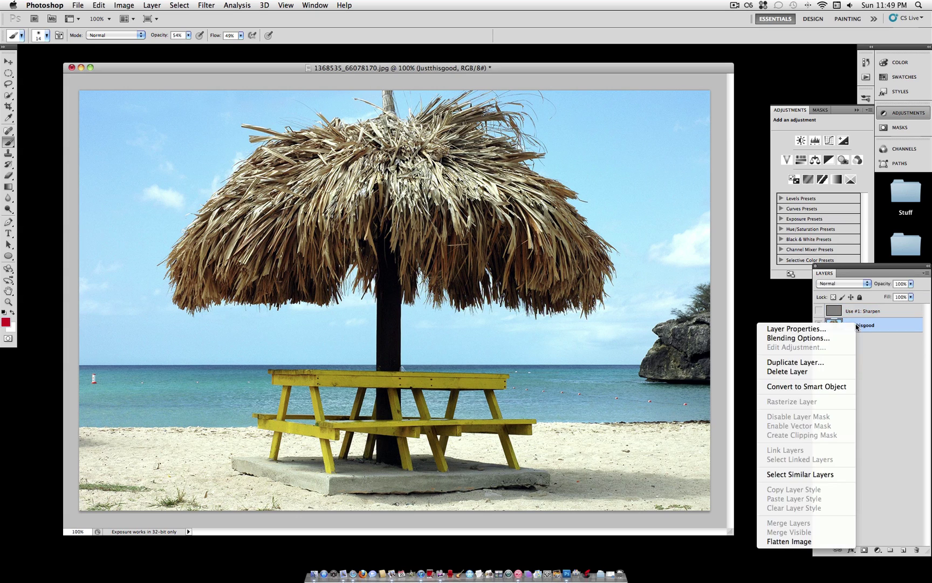
left_click(829, 362)
left_click(561, 248)
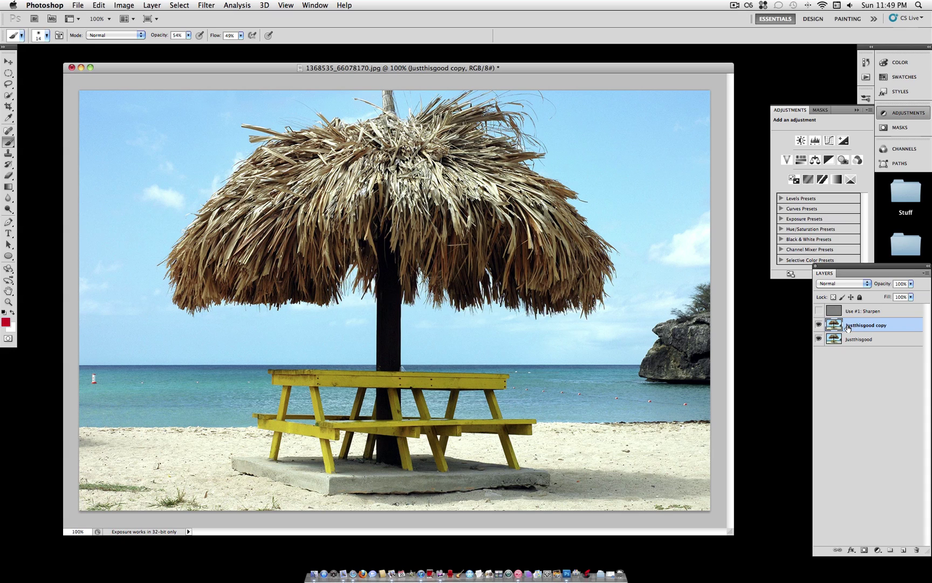
double_click(857, 327)
type("Use 2: Increase C")
type("ontrast")
key("Return")
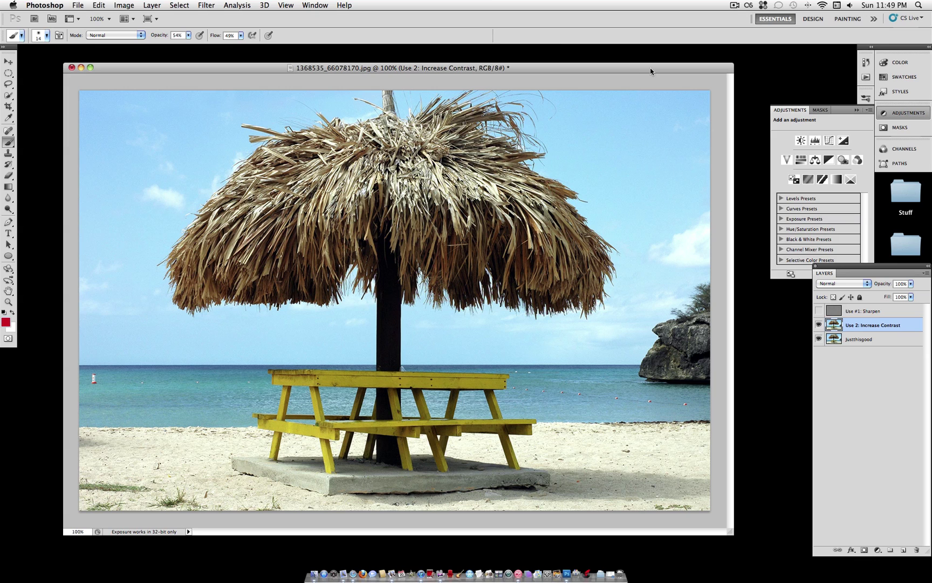
Apply a High Pass filter with a radius of about 50.3 pixels to Use 2: Increase Contrast
left_click(207, 5)
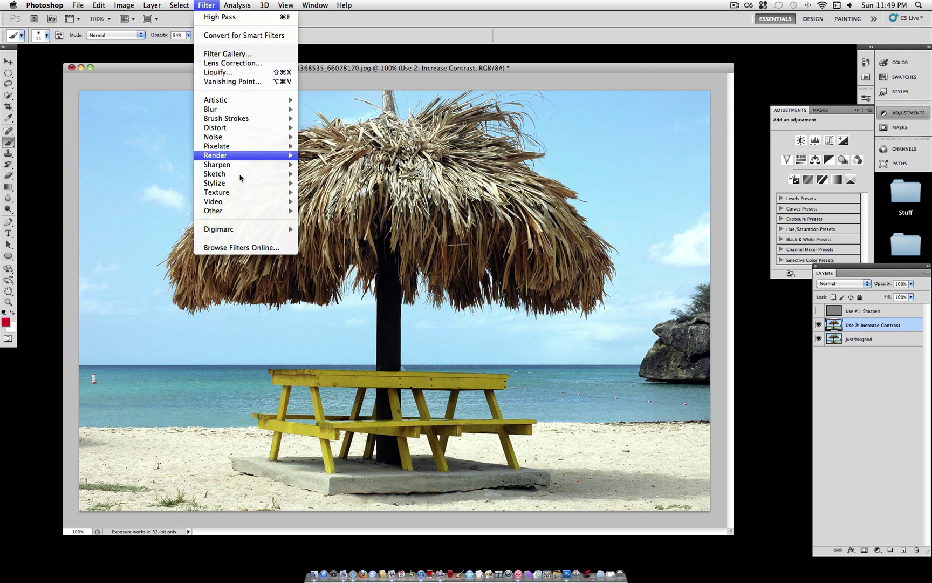
mouse_move(248, 211)
left_click(339, 220)
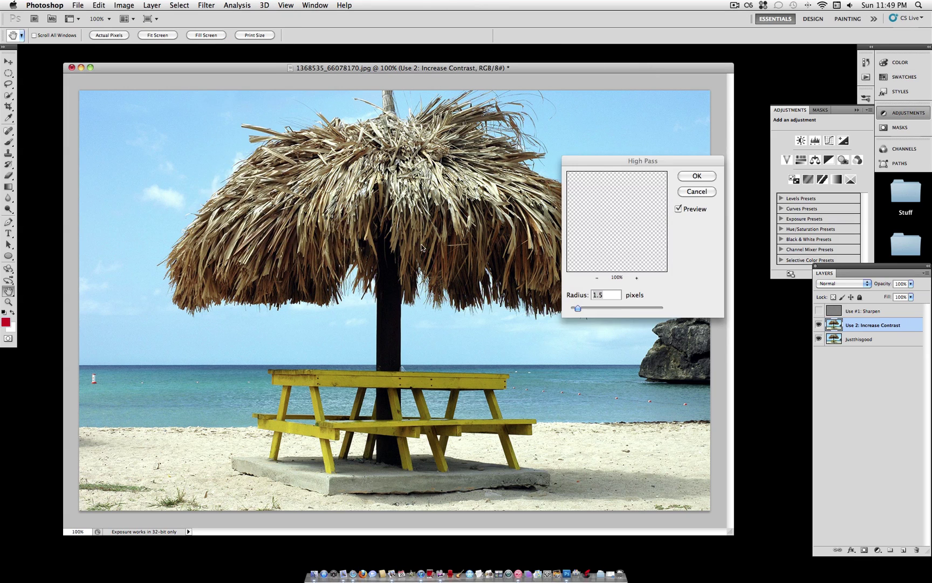
left_click_drag(587, 310, 622, 310)
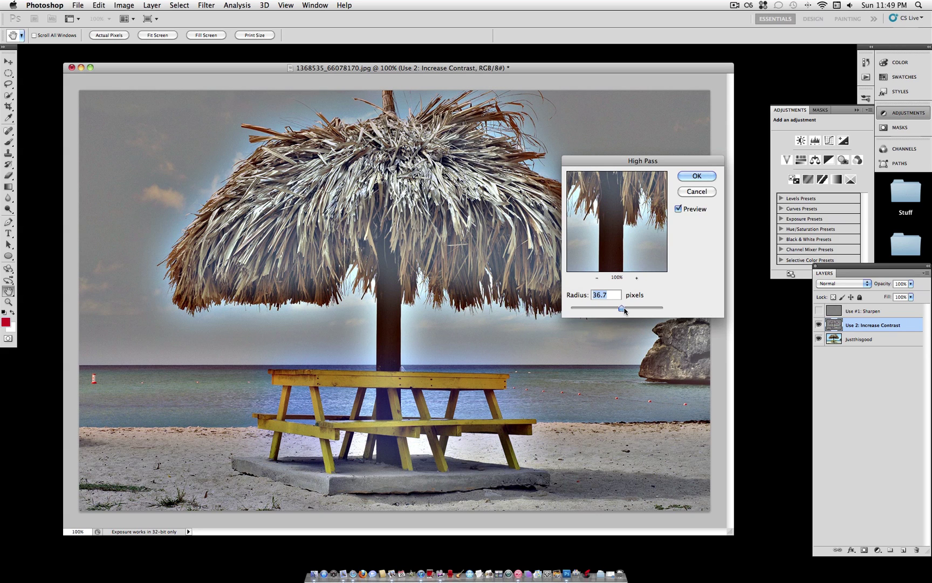
left_click_drag(624, 310, 629, 310)
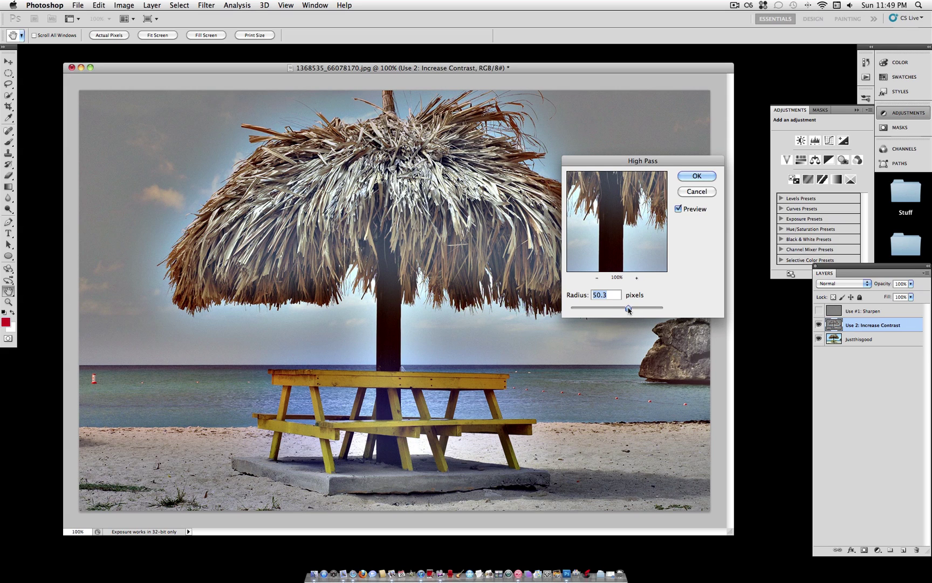
left_click(696, 176)
Blend Use 2: Increase Contrast in Overlay mode and toggle its visibility to compare the contrast boost
left_click(835, 284)
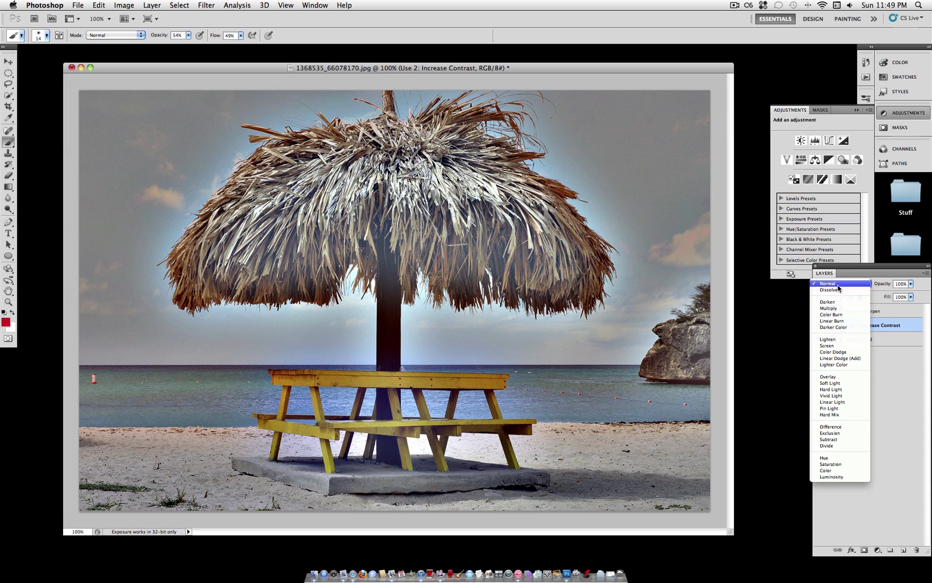
left_click(838, 380)
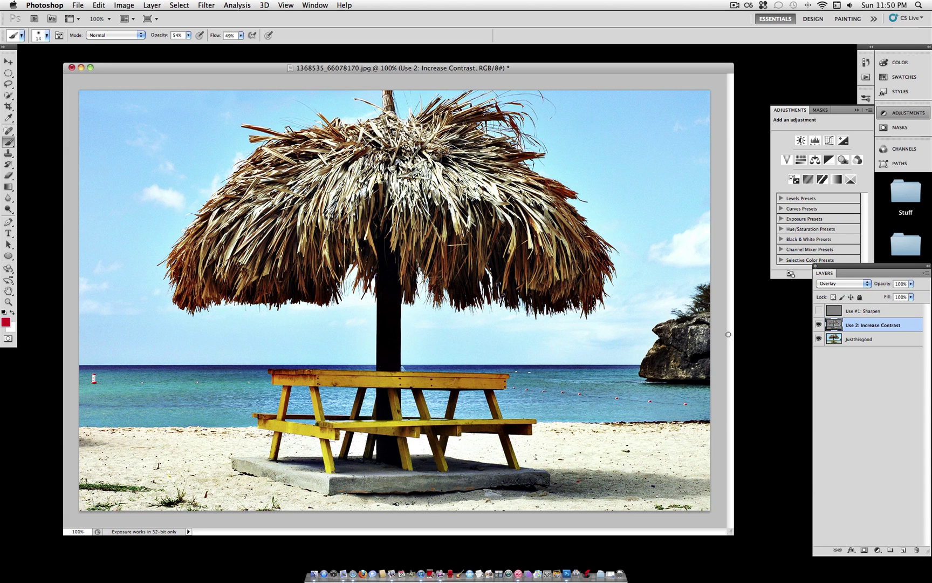
left_click(819, 324)
left_click(819, 324)
left_click(819, 324)
left_click(818, 325)
left_click(819, 324)
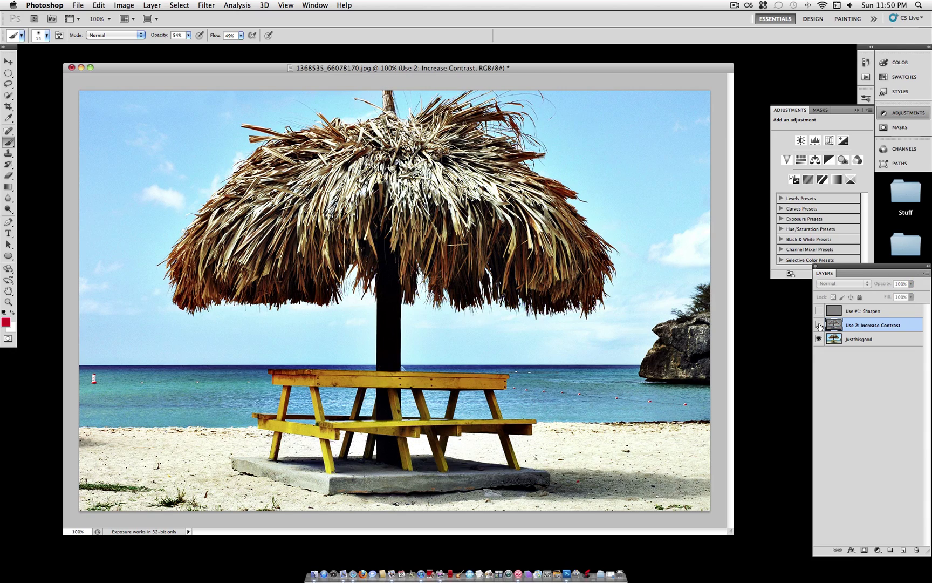
left_click(818, 324)
left_click(819, 324)
Toggle the contrast layer on and off, show both adjustment layers, then hide Contrast and Sharpen
left_click(818, 324)
left_click(818, 325)
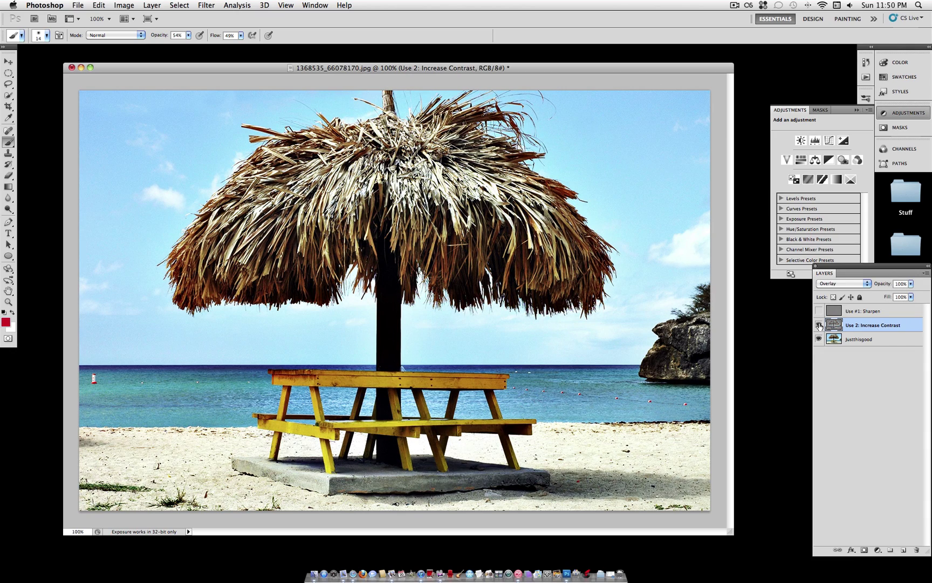
left_click(818, 324)
left_click(819, 324)
left_click(819, 325)
left_click(819, 324)
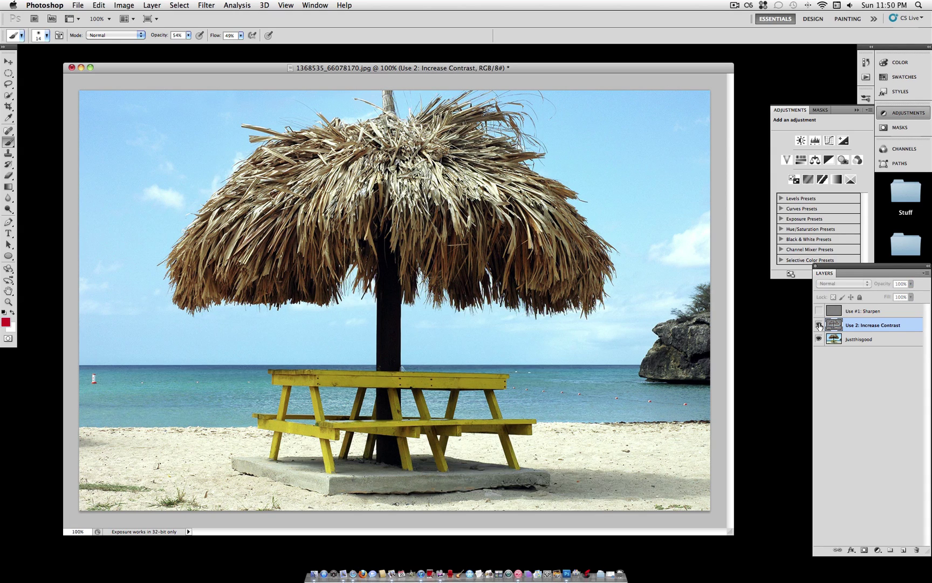
left_click(819, 325)
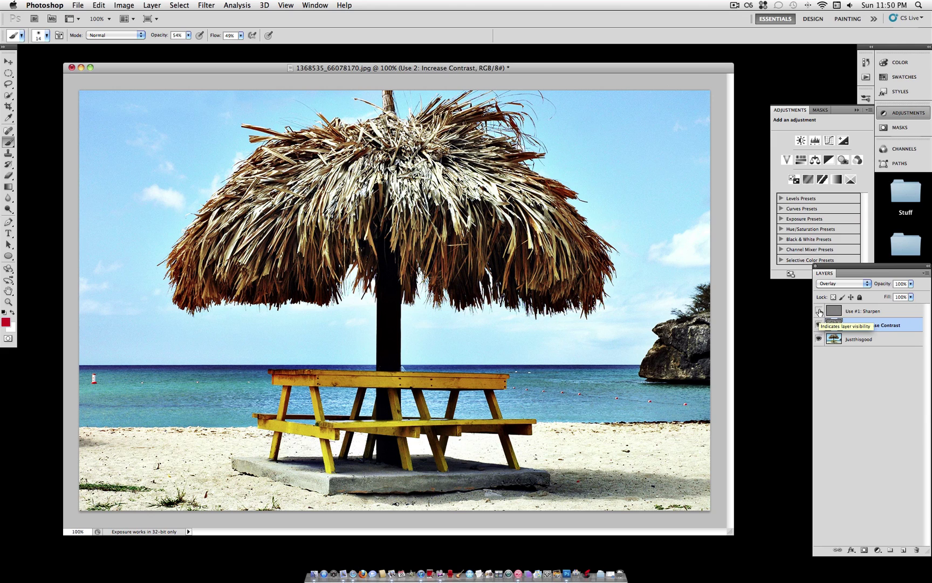
left_click(818, 311)
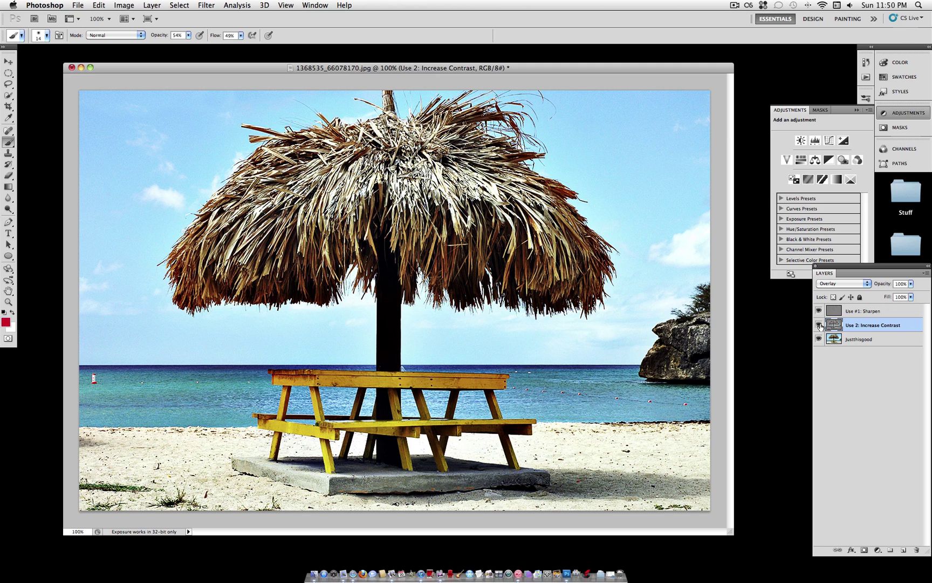
left_click(819, 325)
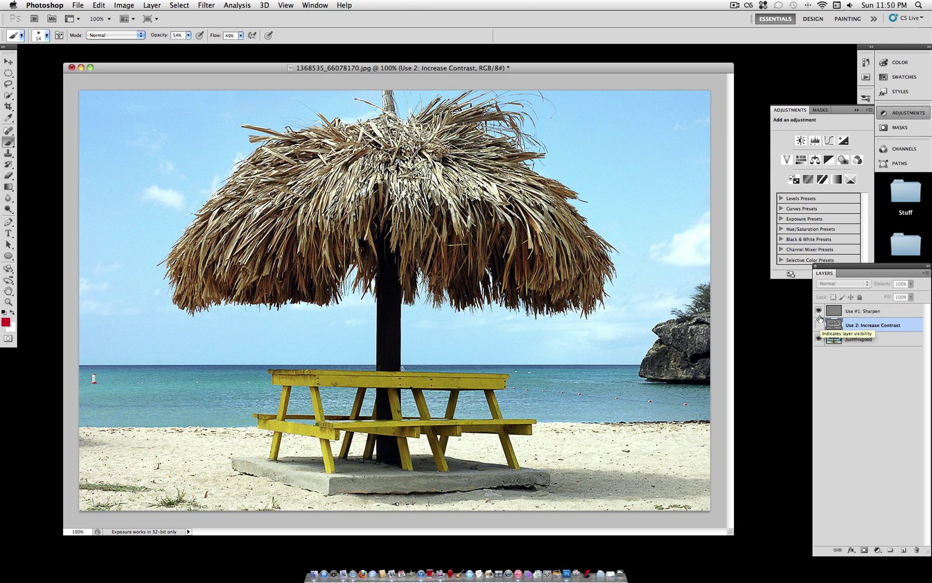
left_click(819, 310)
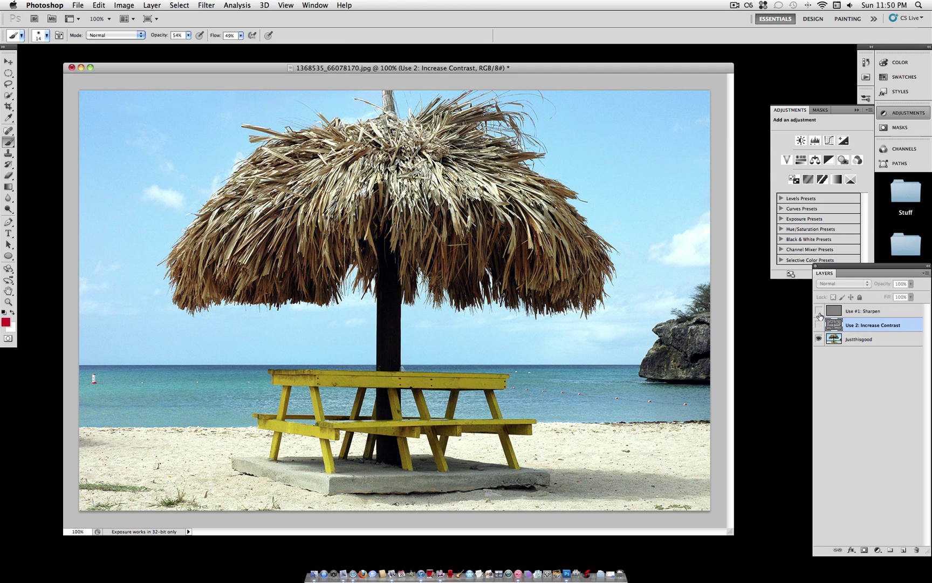
Duplicate the Justthisgood layer and name the copy 'Use 3: Gray + Color Balance'
right_click(847, 339)
left_click(824, 377)
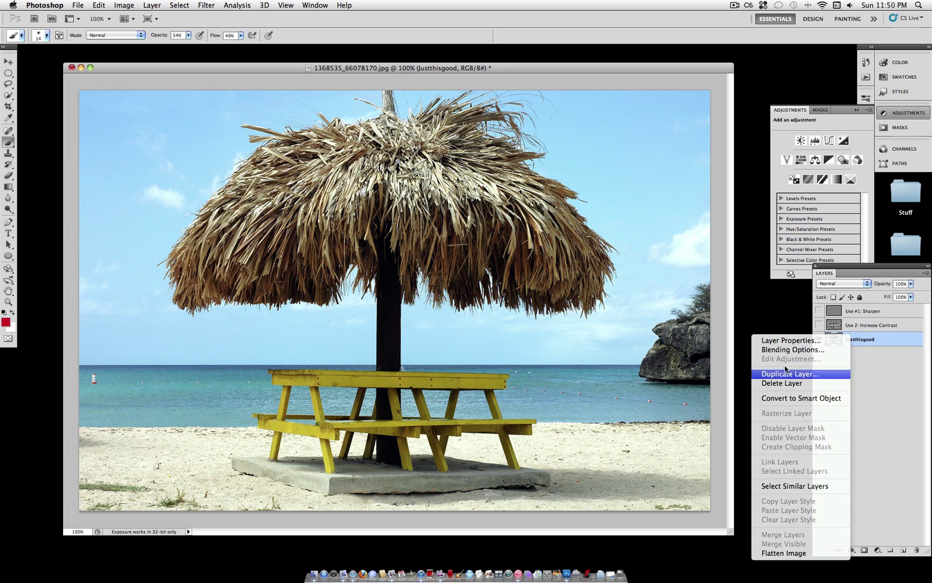
left_click(576, 248)
double_click(861, 340)
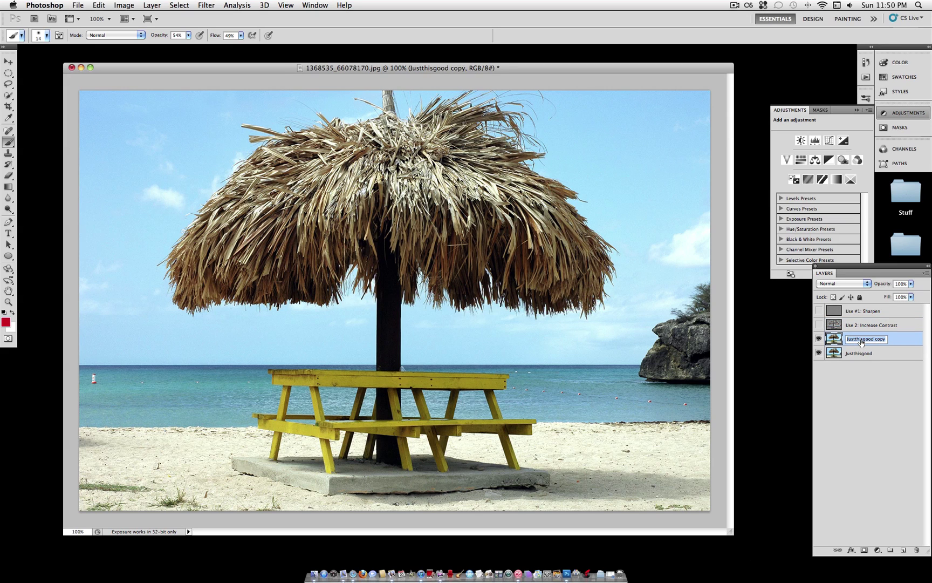
type("Use 3: Gray + Color Balance")
key("Return")
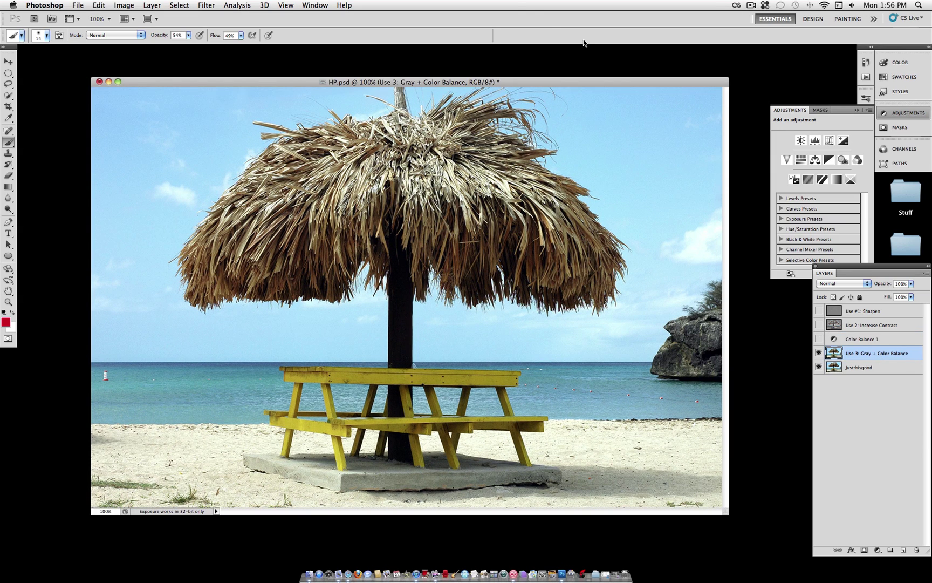
left_click(213, 5)
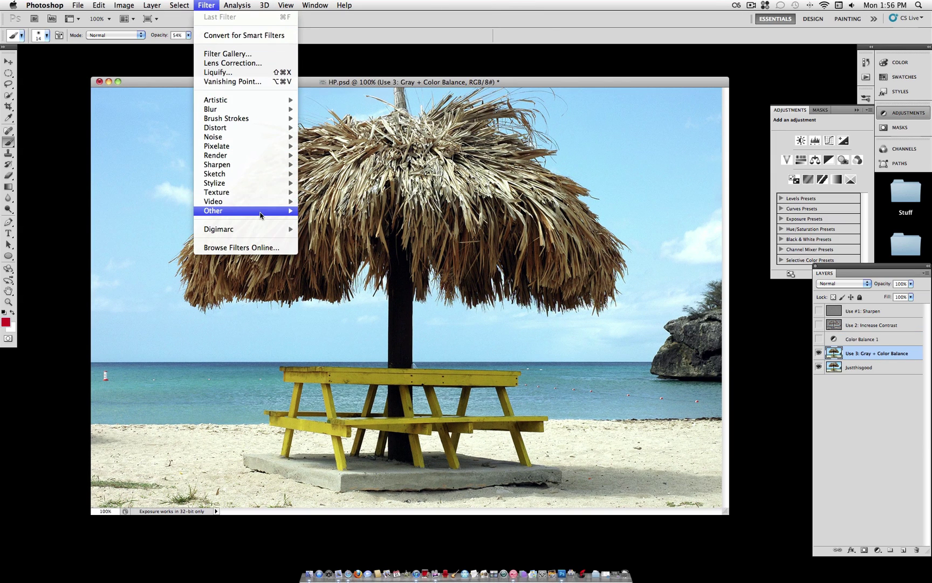
Apply a 127.2-pixel High Pass filter to the Use 3: Gray + Color Balance layer
mouse_move(262, 211)
left_click(323, 221)
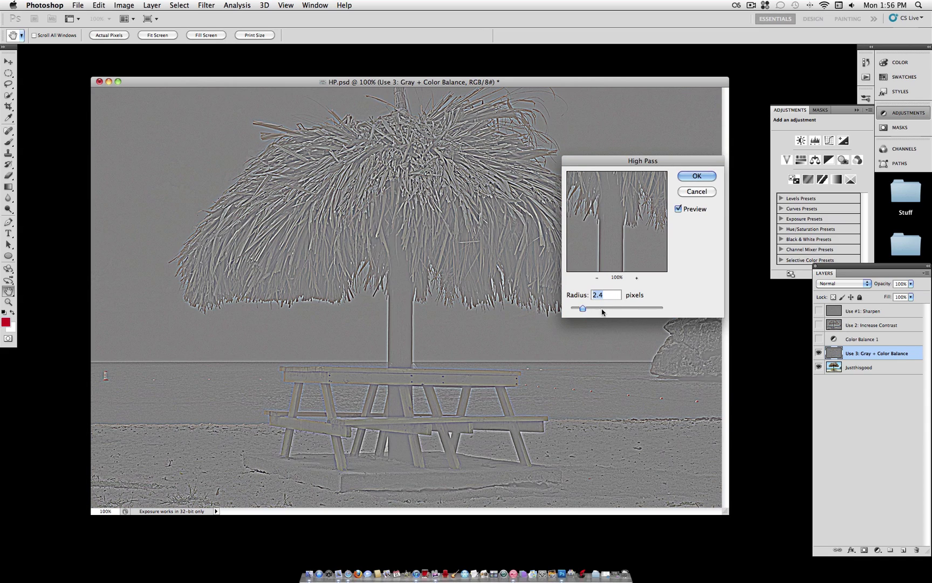
left_click_drag(602, 311, 657, 311)
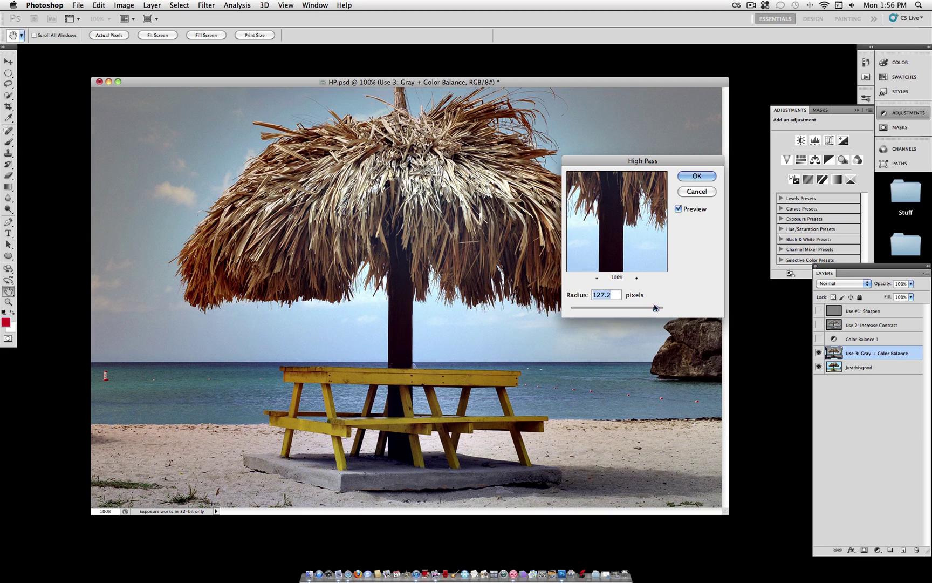
left_click(703, 177)
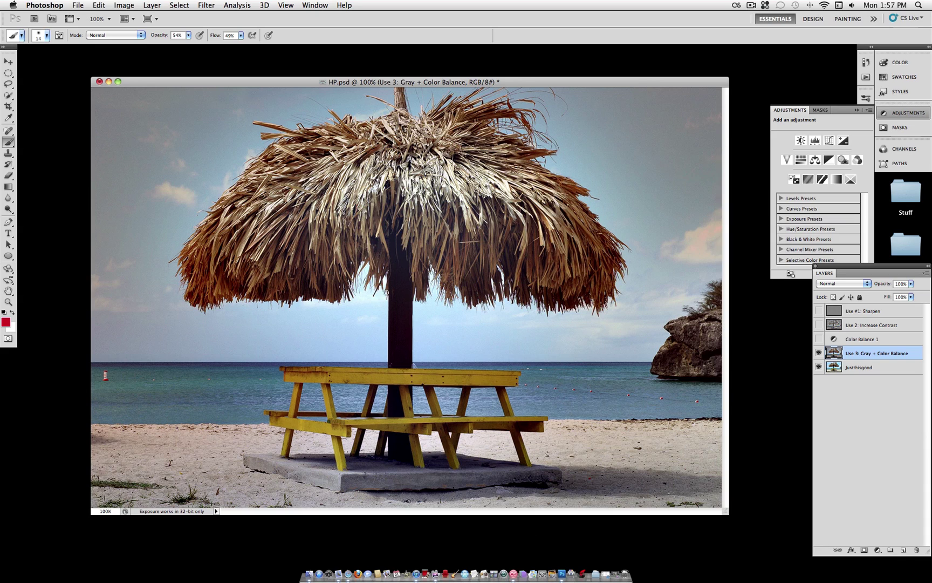
Add a new Color Balance adjustment layer named Color Balance 2
left_click(207, 4)
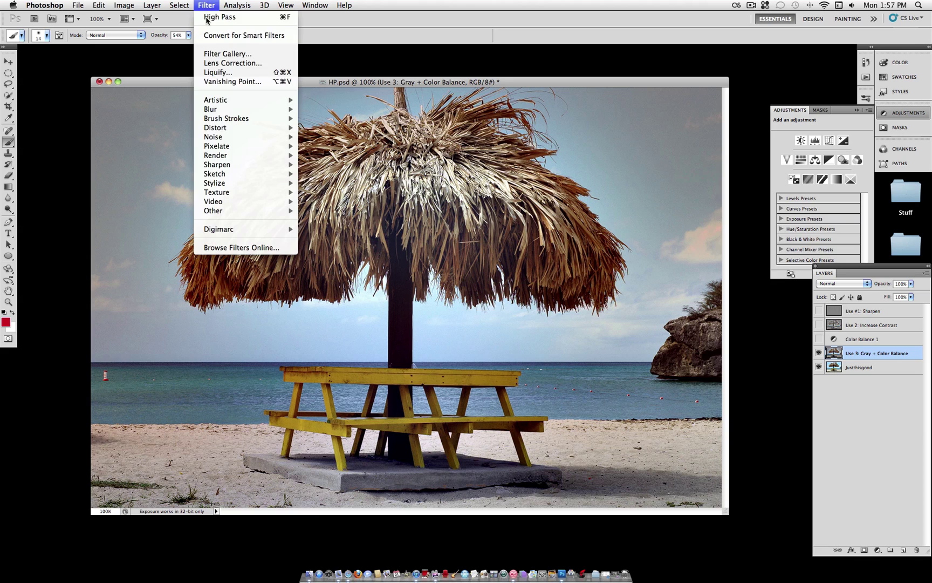
mouse_move(156, 5)
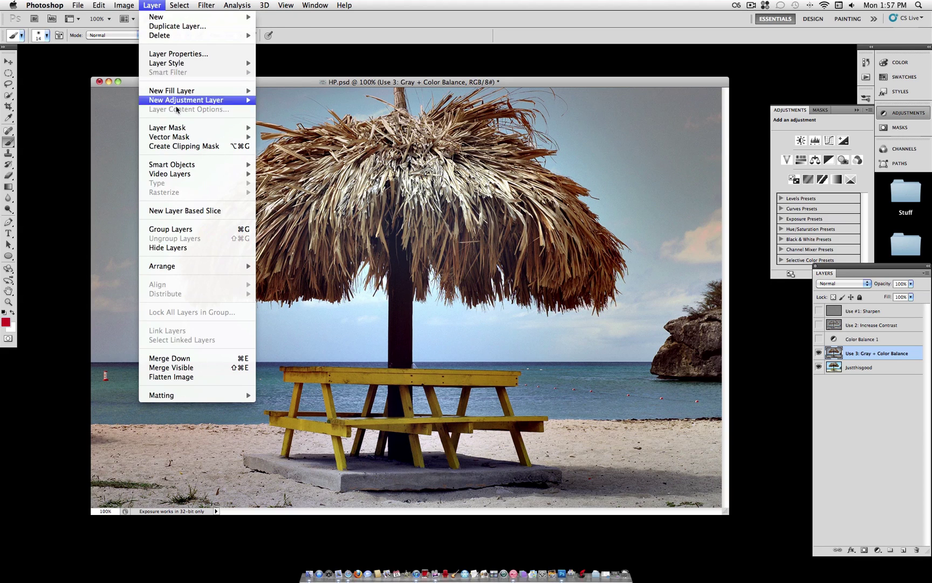
mouse_move(202, 101)
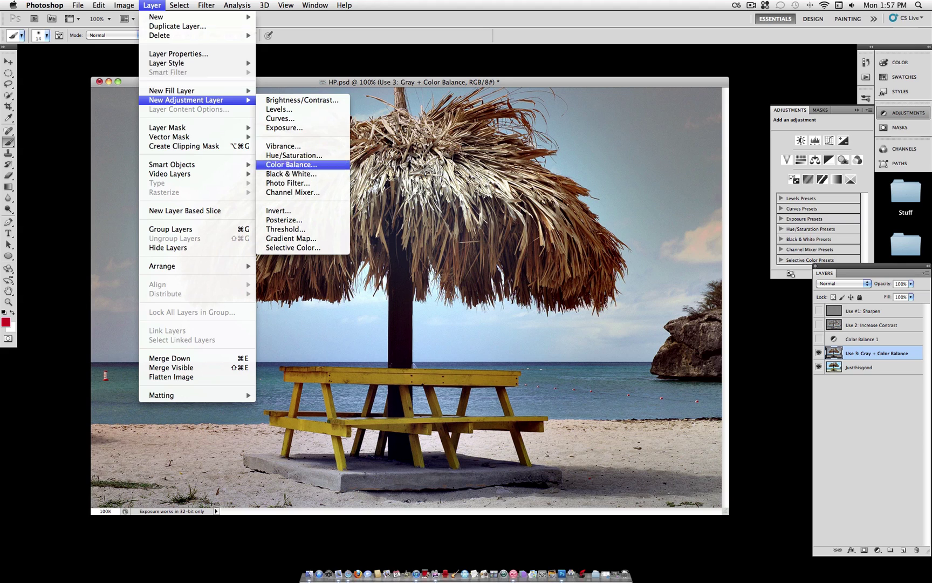
left_click(344, 164)
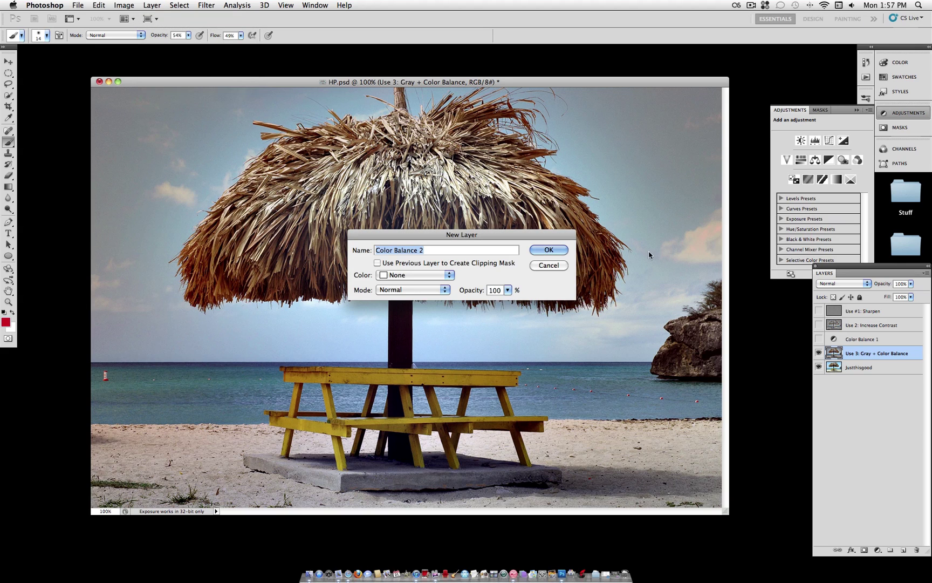
left_click(557, 250)
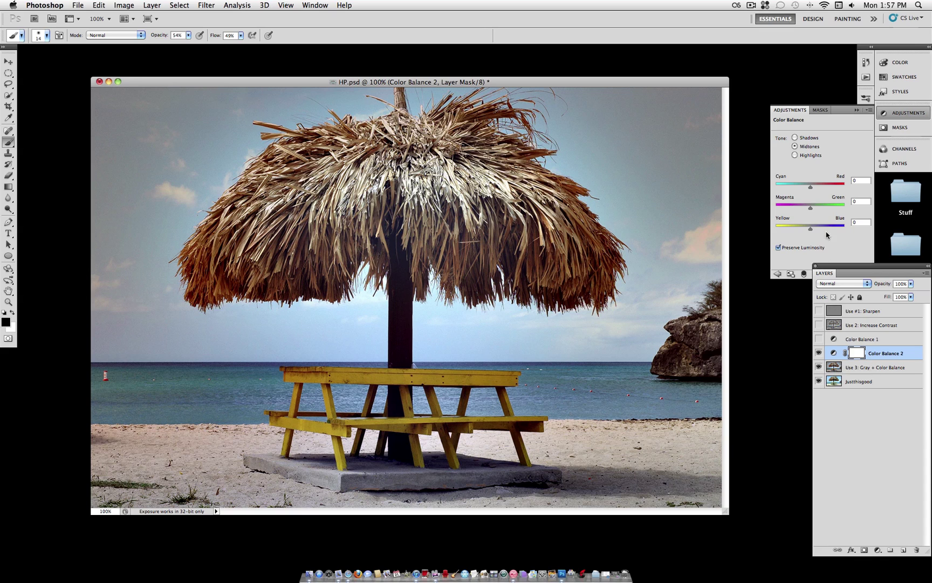
Set shadows to +49 blue and highlights to -22 yellow and +11 green
left_click(799, 138)
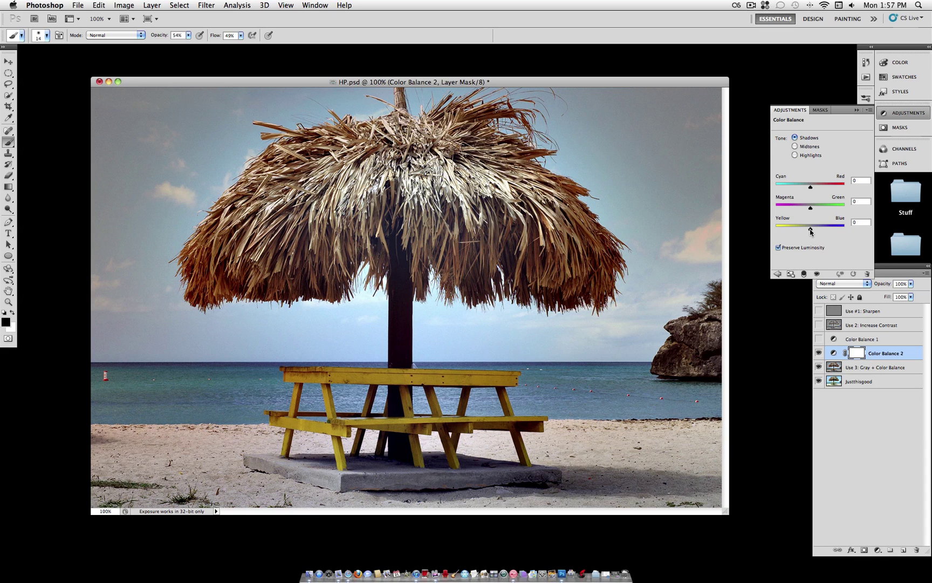
left_click_drag(811, 228, 828, 231)
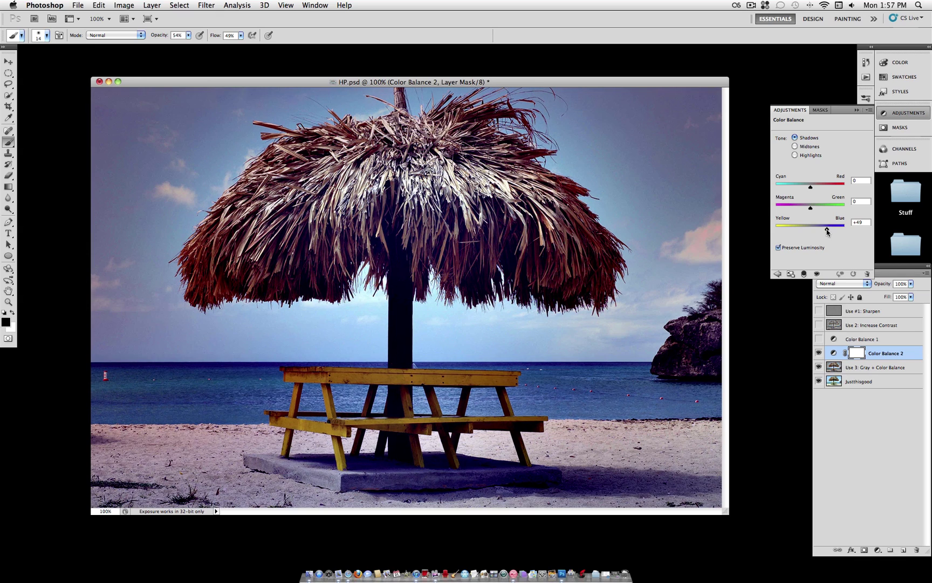
left_click(795, 155)
left_click(802, 228)
left_click_drag(810, 208, 815, 207)
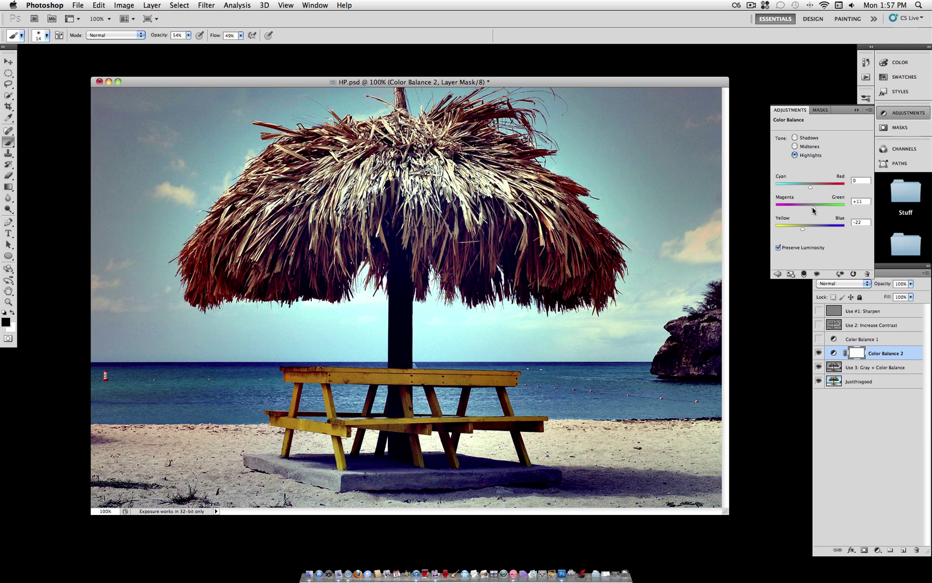
left_click(878, 368)
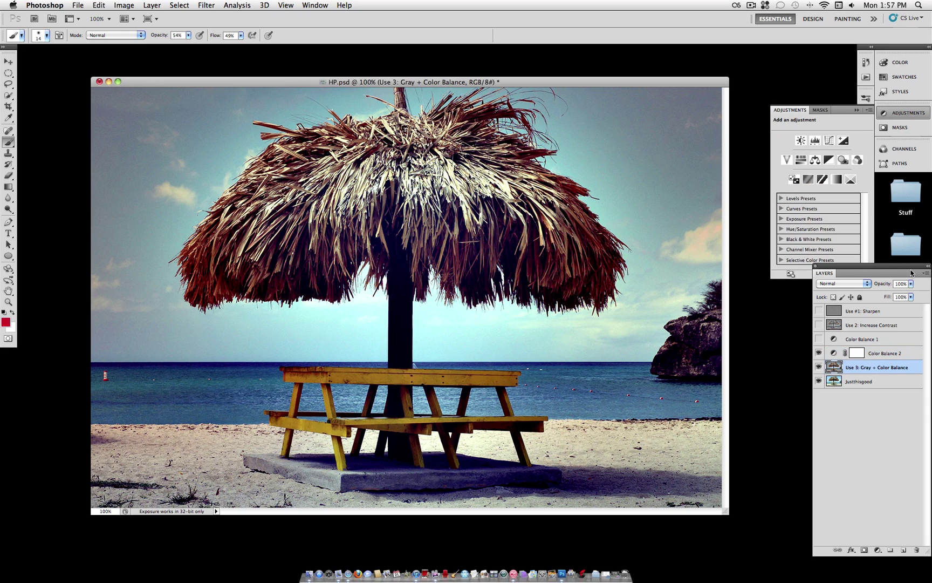
left_click(911, 284)
left_click_drag(910, 293, 920, 296)
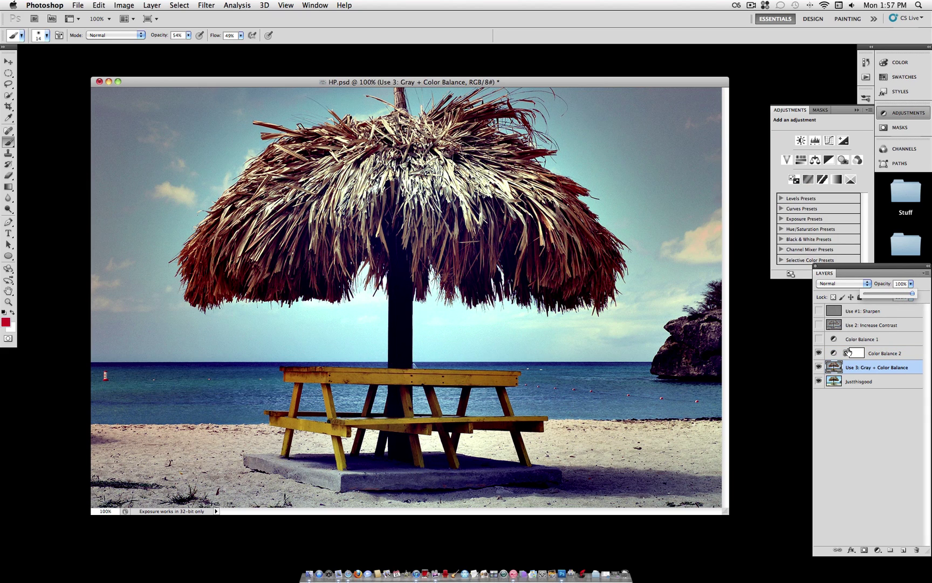
left_click(819, 367)
left_click(820, 366)
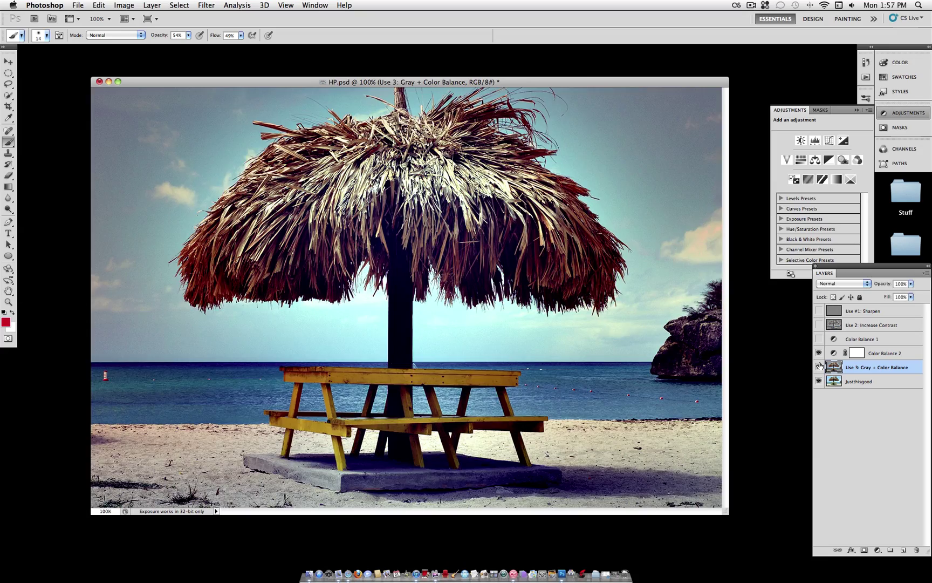
left_click(819, 367)
left_click(819, 367)
left_click(820, 367)
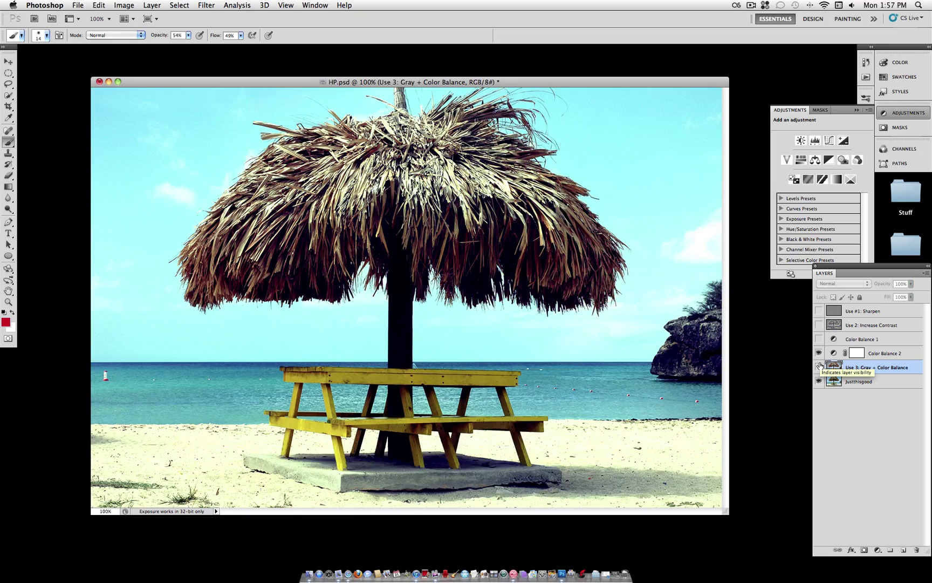
left_click(819, 367)
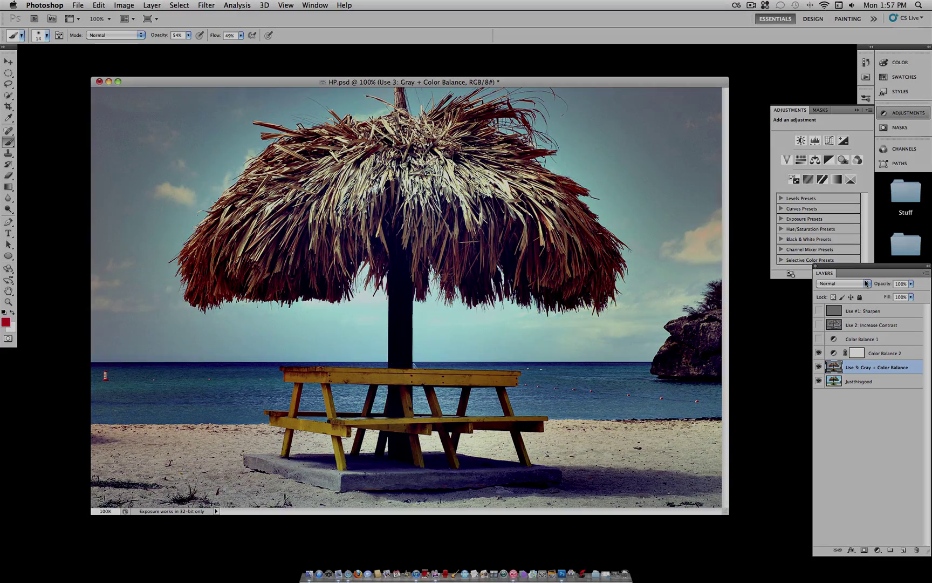